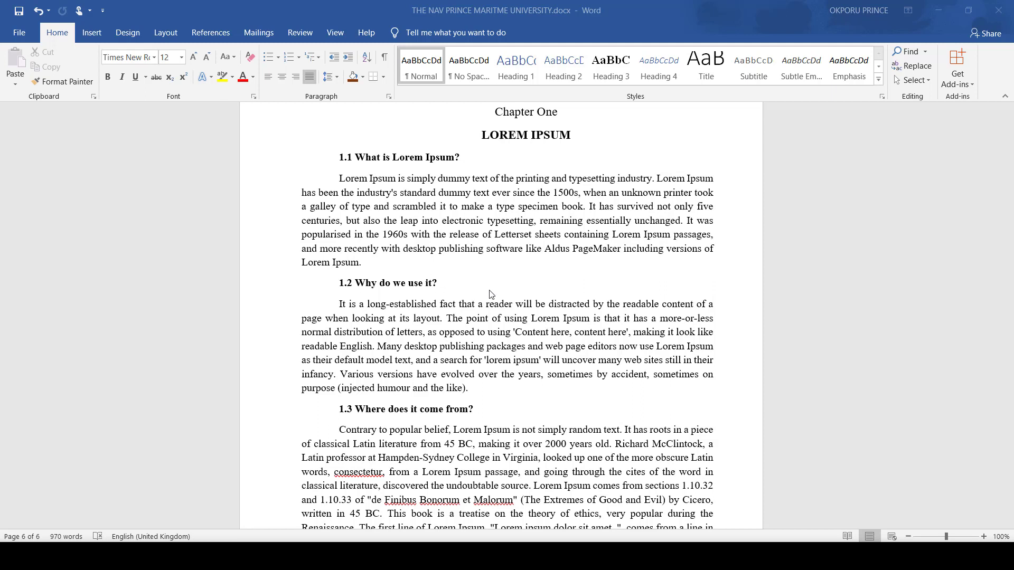
# Step: Add a blank line after the paragraph under the heading "1.1 What is Lorem Ipsum?"
pyautogui.click(464, 272)
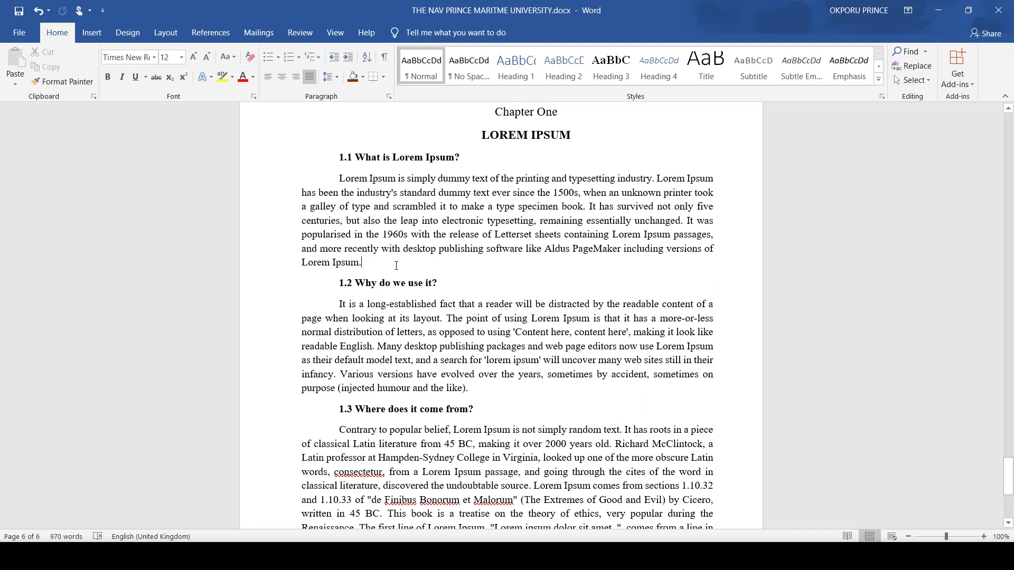
pyautogui.press('Return')
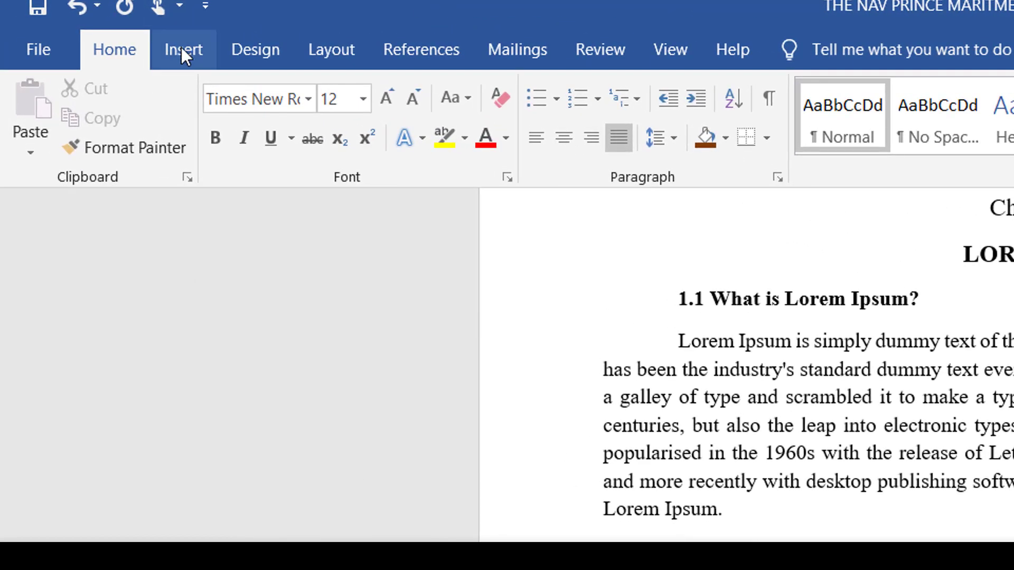
# Step: Try inserting a 6-column, 4-row table from the size grid on the blank line, and undo it
pyautogui.click(179, 52)
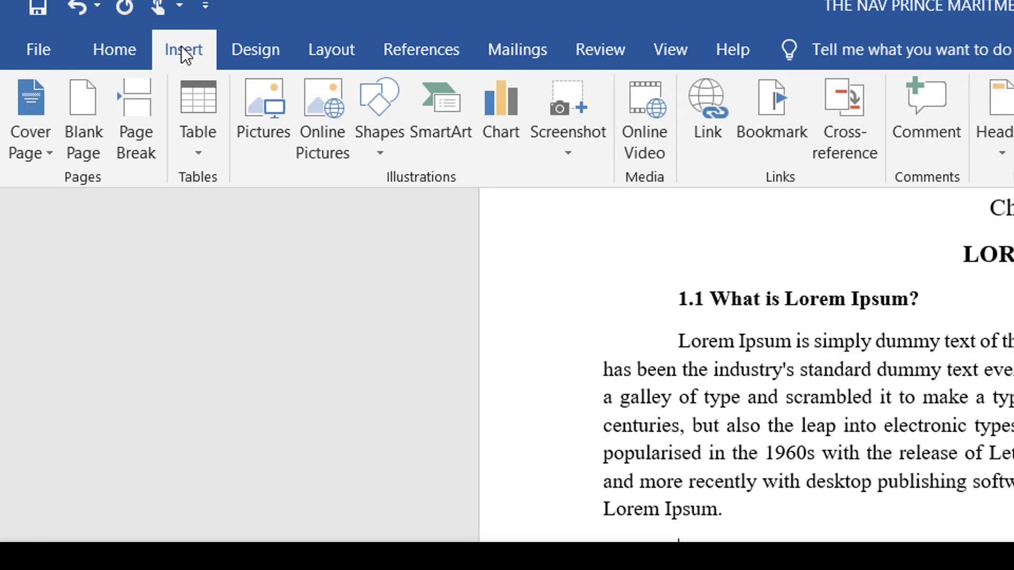
pyautogui.click(198, 116)
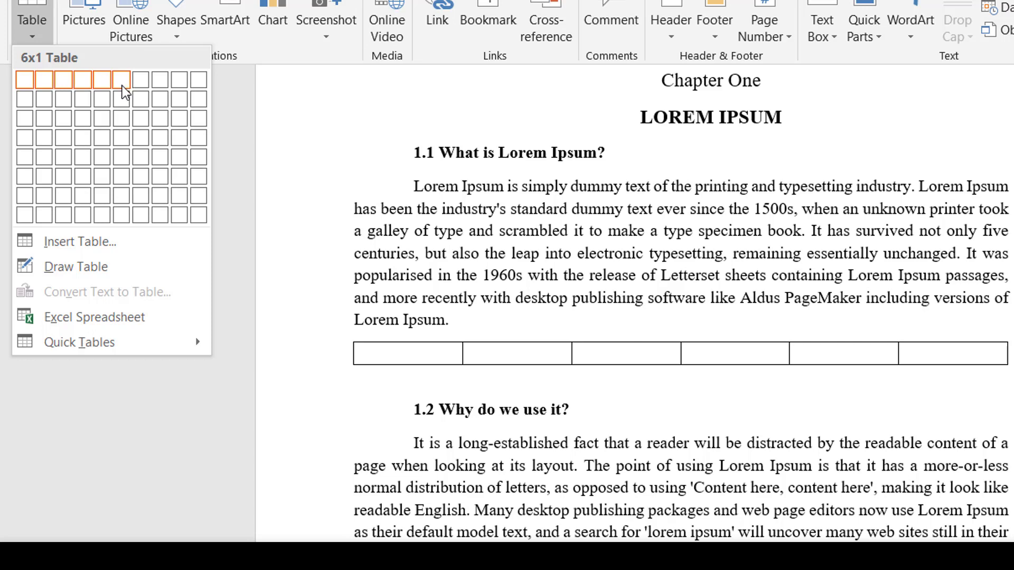
pyautogui.click(125, 138)
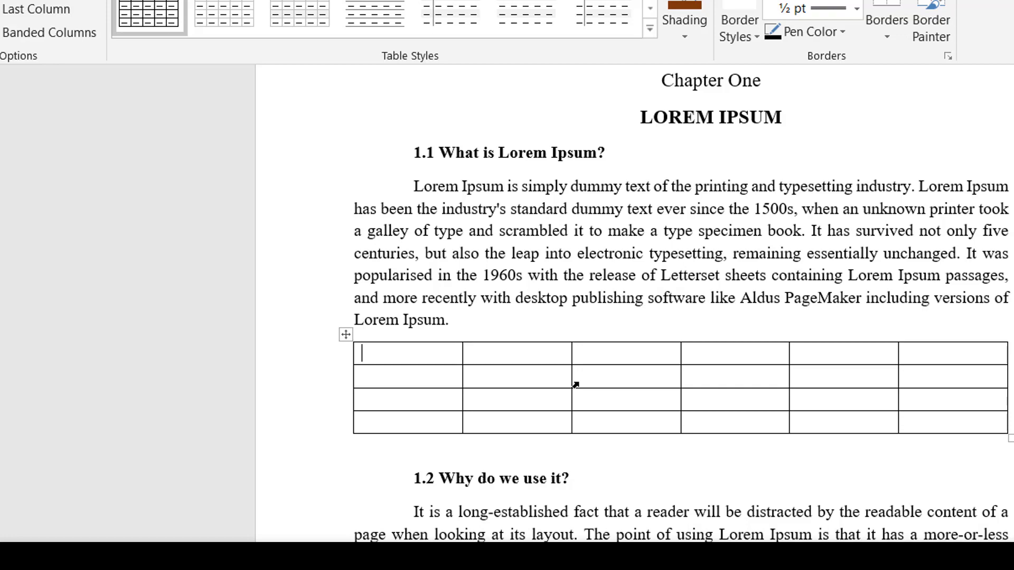
pyautogui.hotkey('ctrl', 'z')
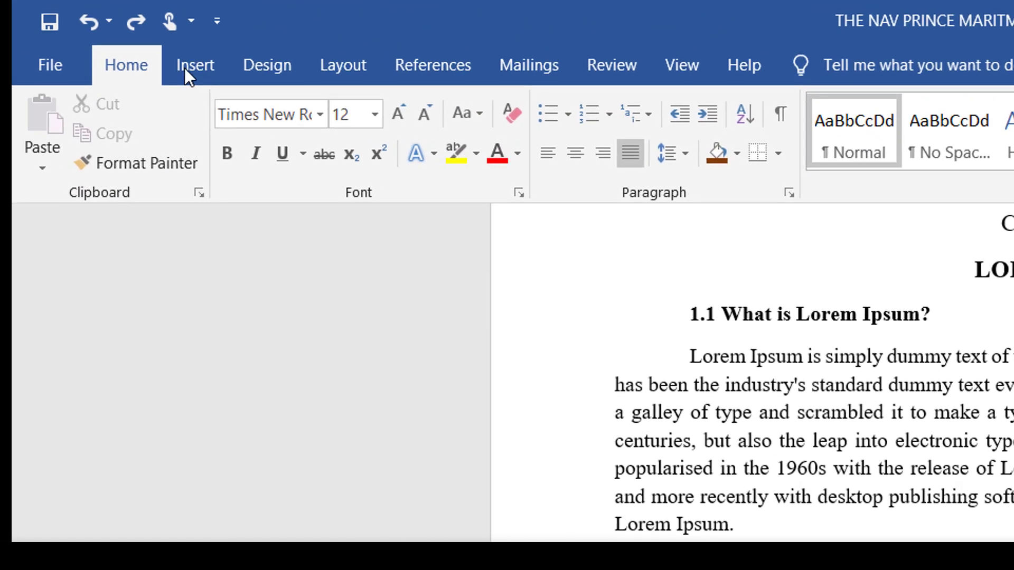
# Step: Insert a table with 6 columns and 4 rows on the blank line, specifying the size in the Insert Table dialog
pyautogui.click(193, 68)
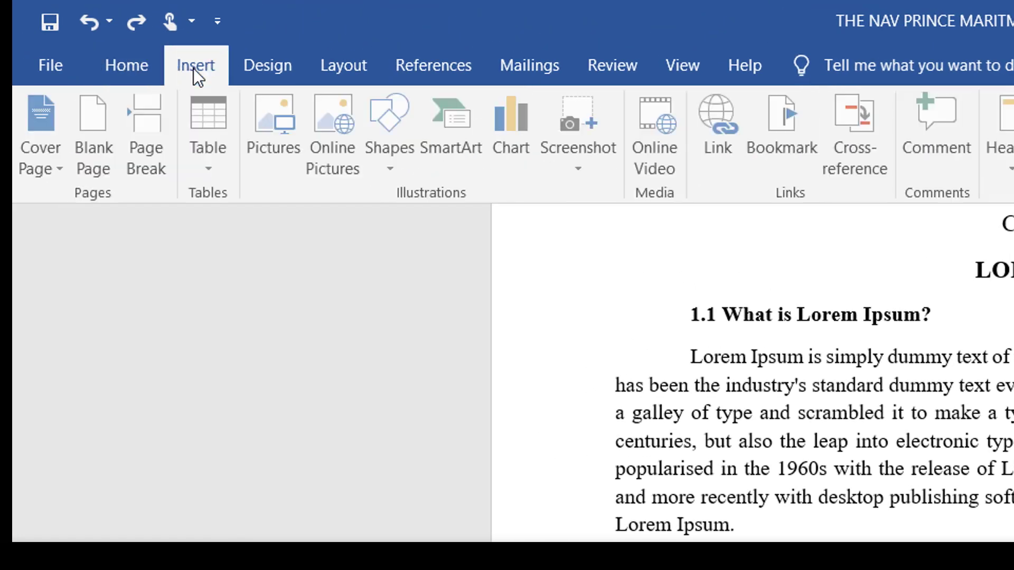
pyautogui.click(211, 123)
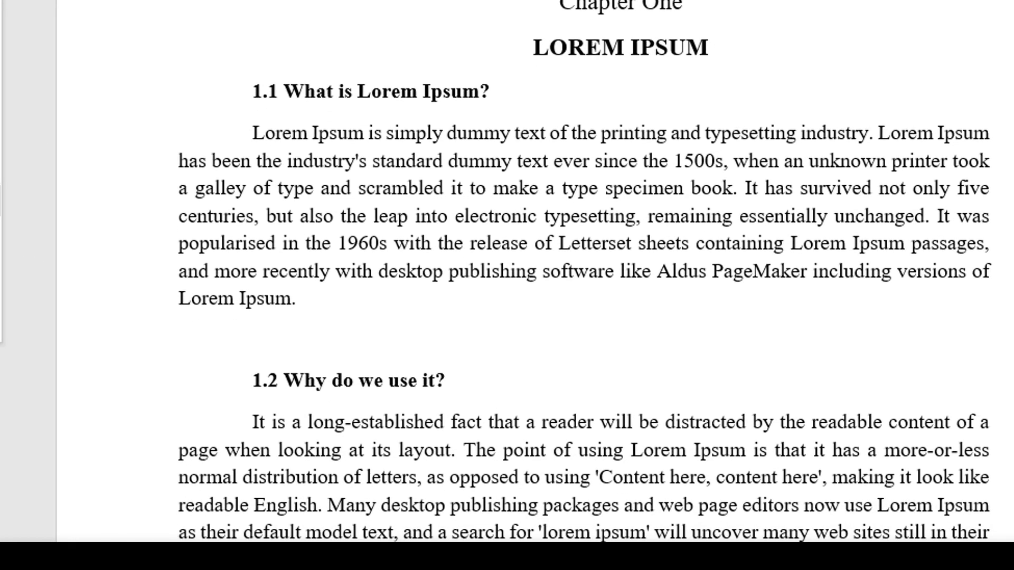
pyautogui.click(330, 429)
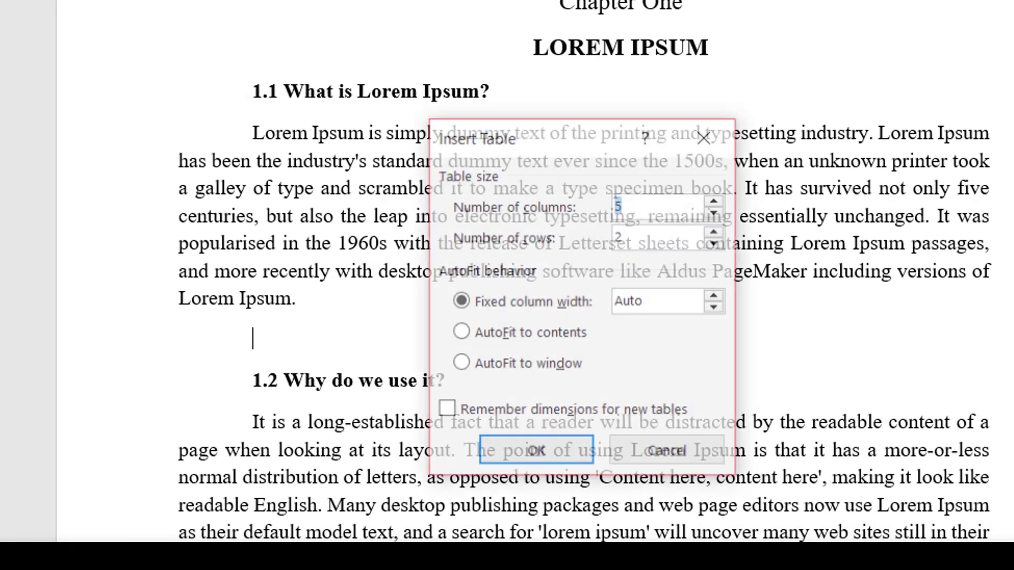
pyautogui.click(632, 207)
pyautogui.press('BackSpace')
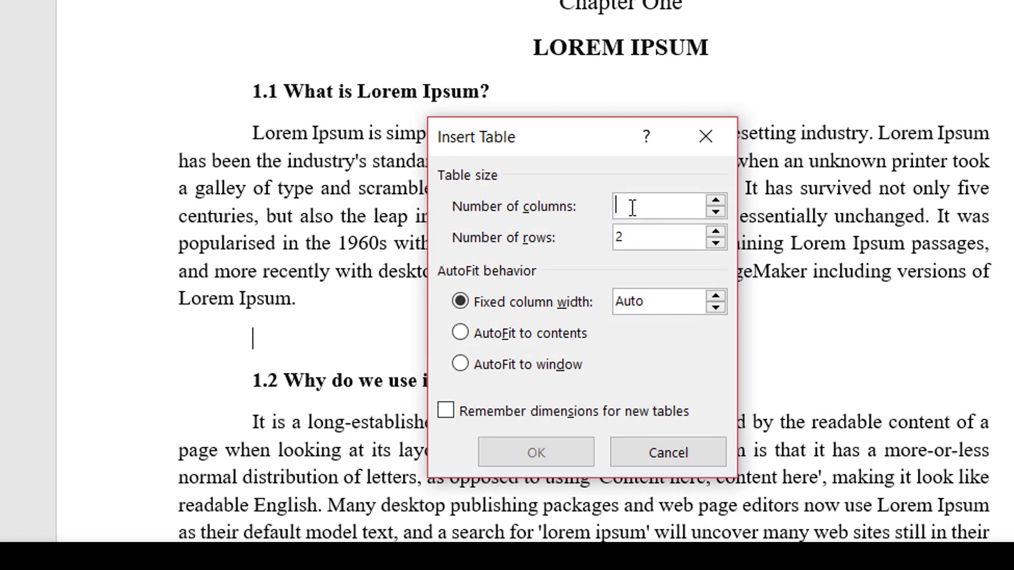
pyautogui.write('6')
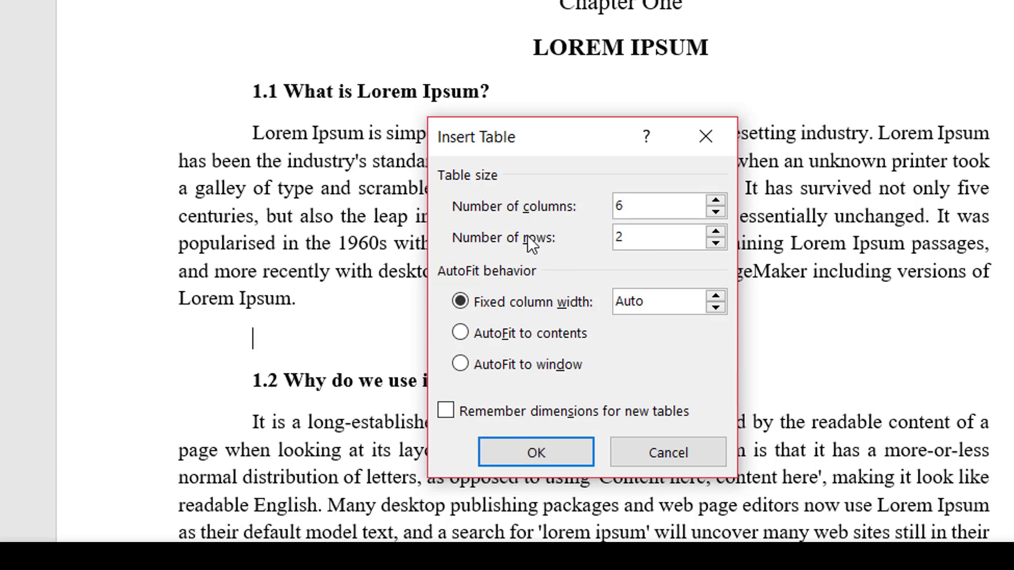
pyautogui.click(642, 244)
pyautogui.press('BackSpace')
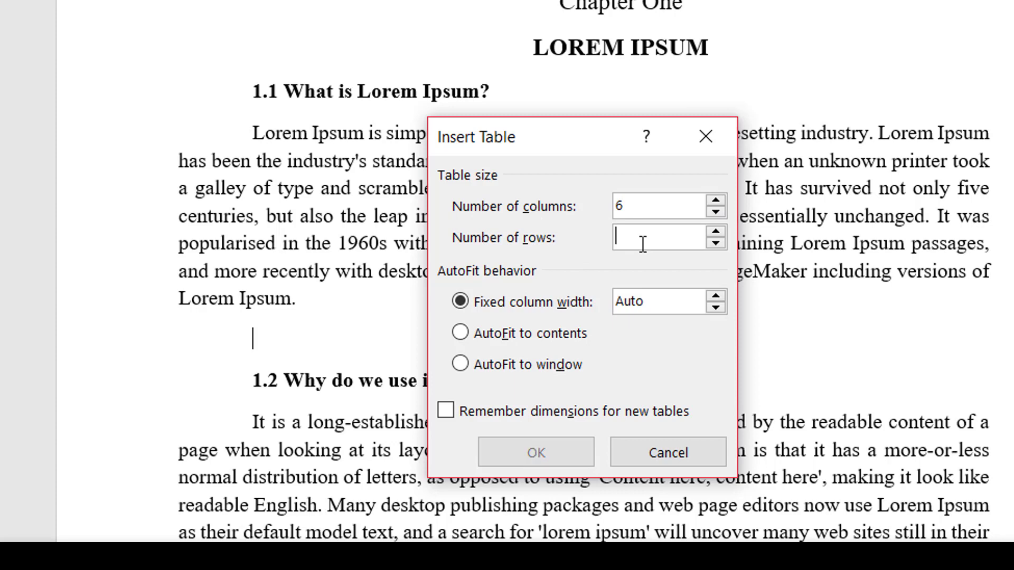
pyautogui.write('4')
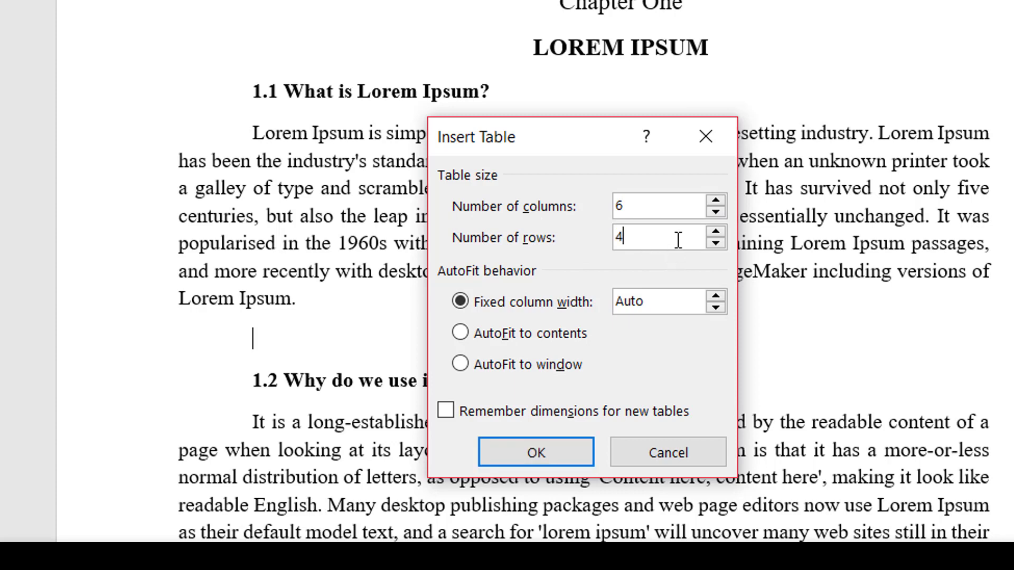
pyautogui.click(715, 200)
pyautogui.click(715, 212)
pyautogui.click(669, 209)
pyautogui.click(666, 239)
pyautogui.click(546, 451)
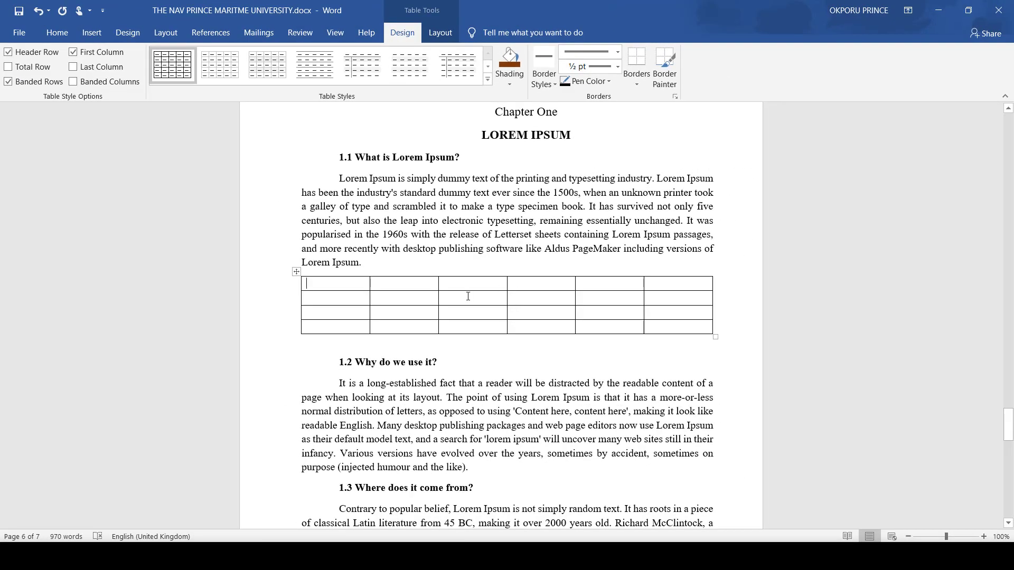
# Step: Add one row below the table's last row and one column to the right of its last column
pyautogui.click(295, 334)
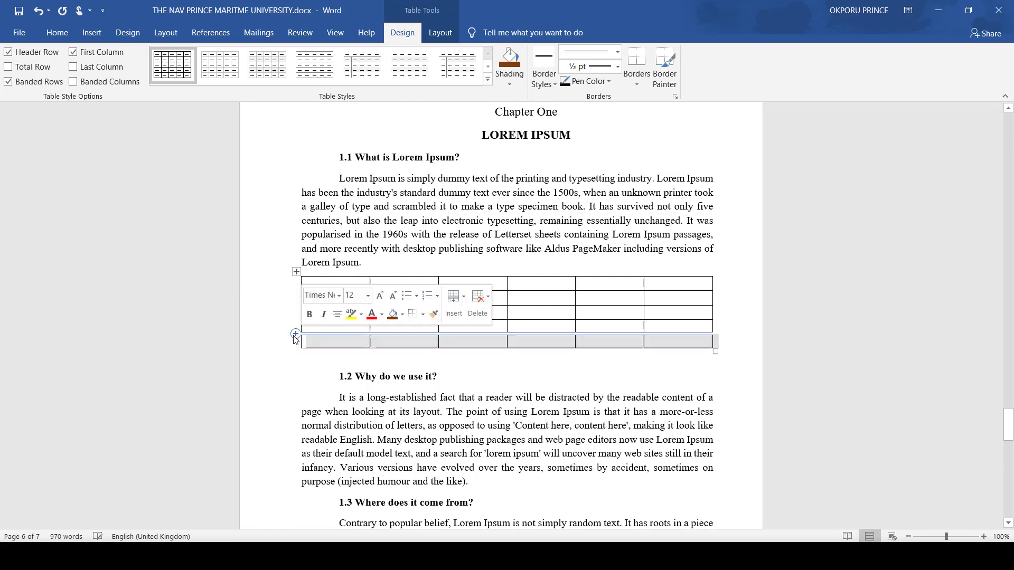
pyautogui.click(673, 283)
pyautogui.rightClick(674, 283)
pyautogui.click(836, 249)
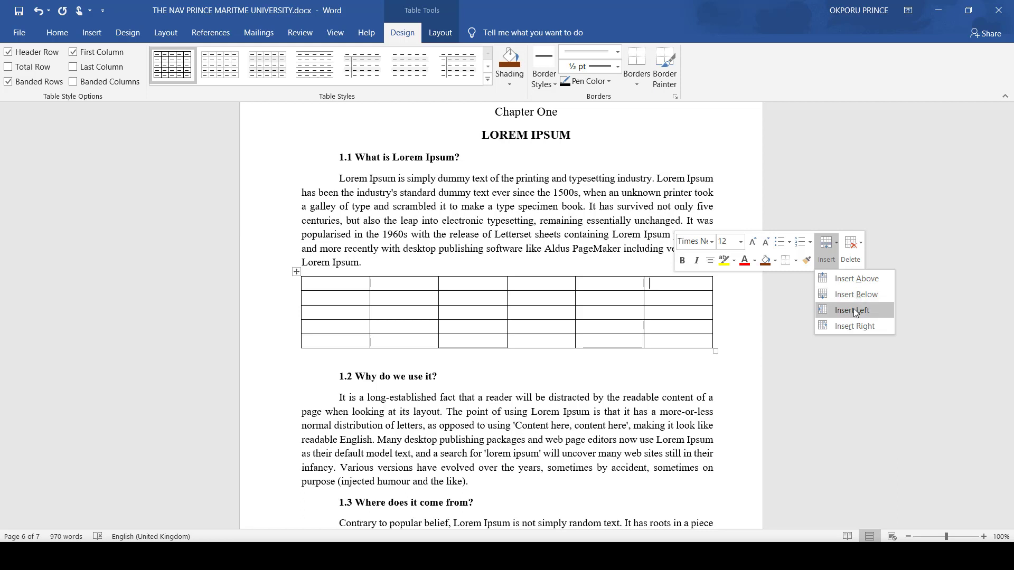
pyautogui.click(853, 326)
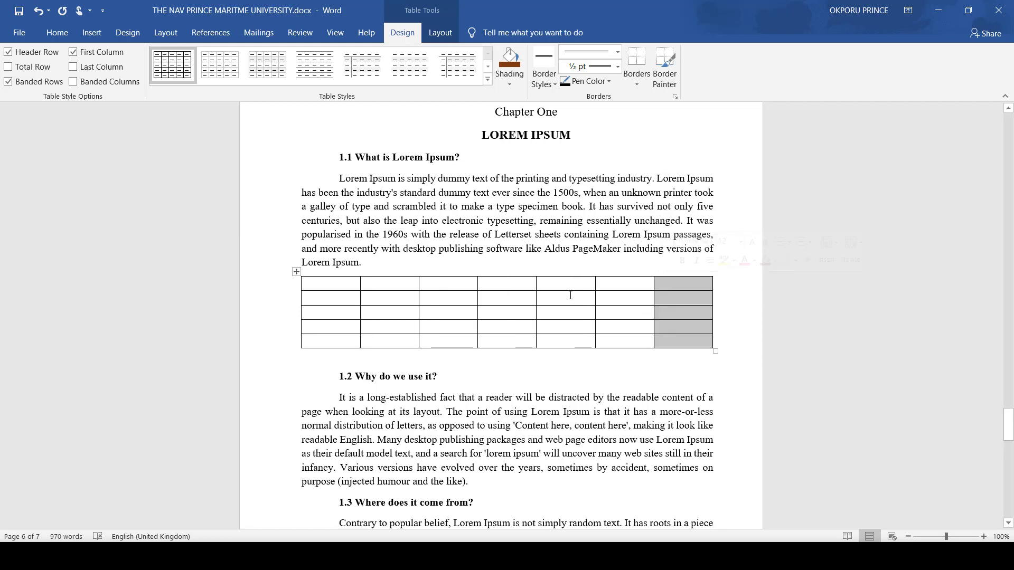
pyautogui.click(488, 299)
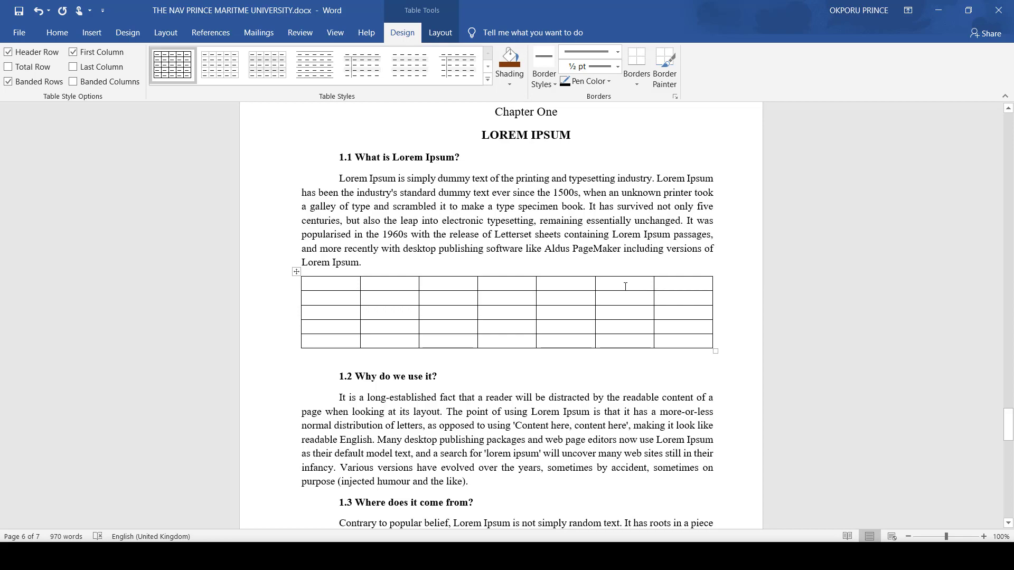
# Step: Insert a column to the right of the table's sixth column
pyautogui.rightClick(625, 286)
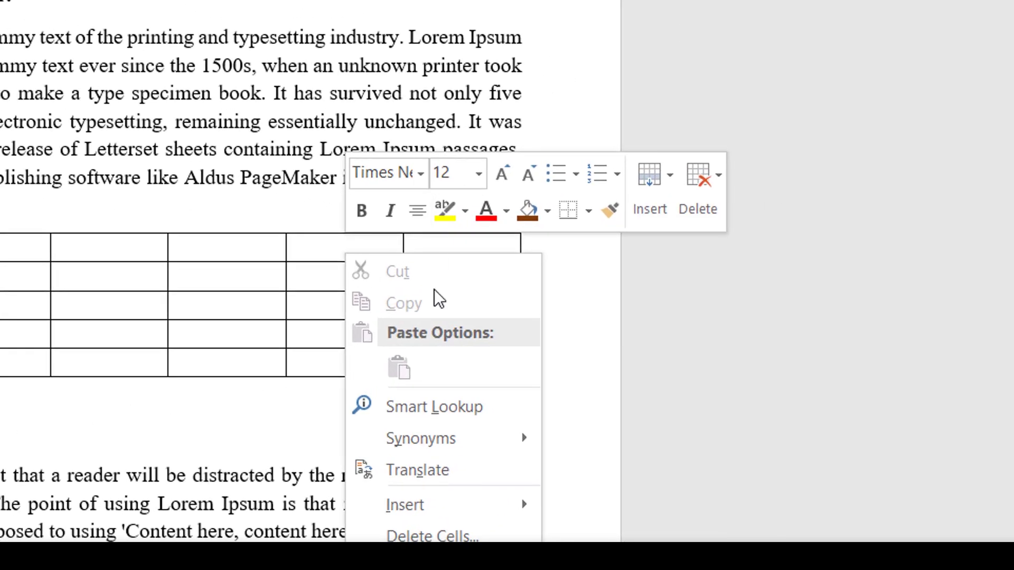
pyautogui.click(664, 182)
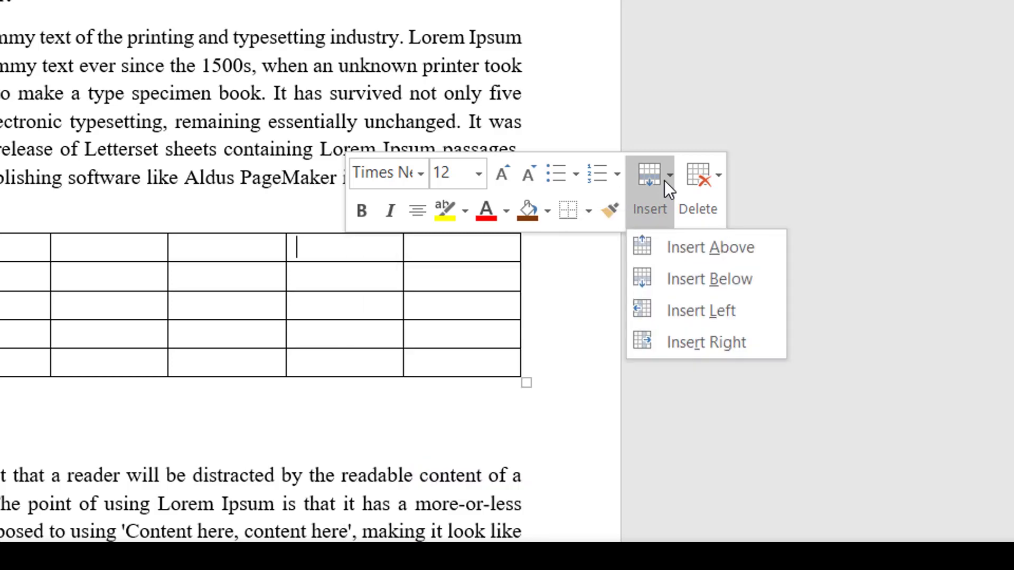
pyautogui.click(706, 349)
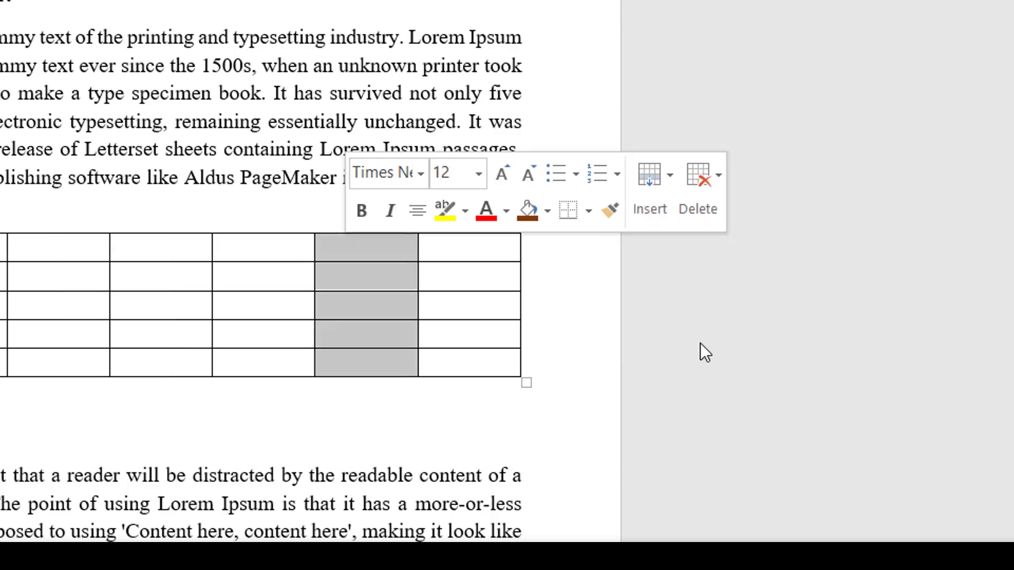
pyautogui.click(218, 274)
# Step: Delete the newly inserted second-to-last column from the table
pyautogui.click(339, 252)
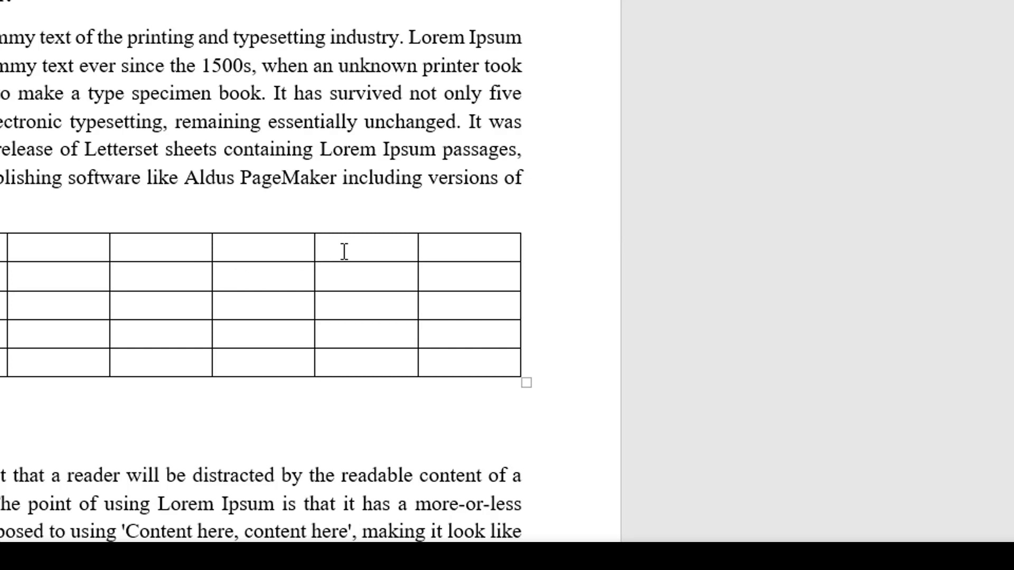
pyautogui.rightClick(344, 252)
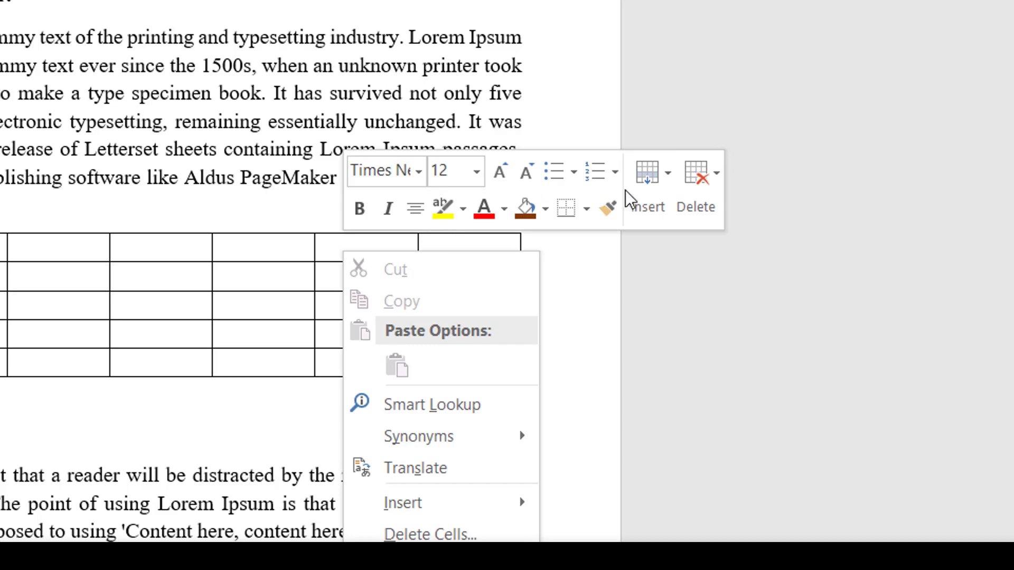
pyautogui.click(698, 191)
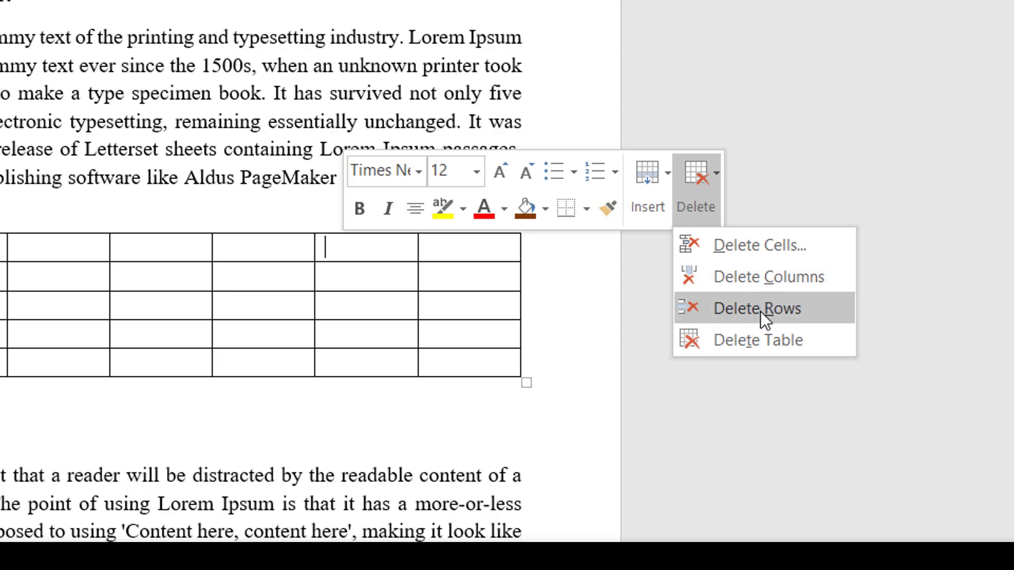
pyautogui.click(763, 277)
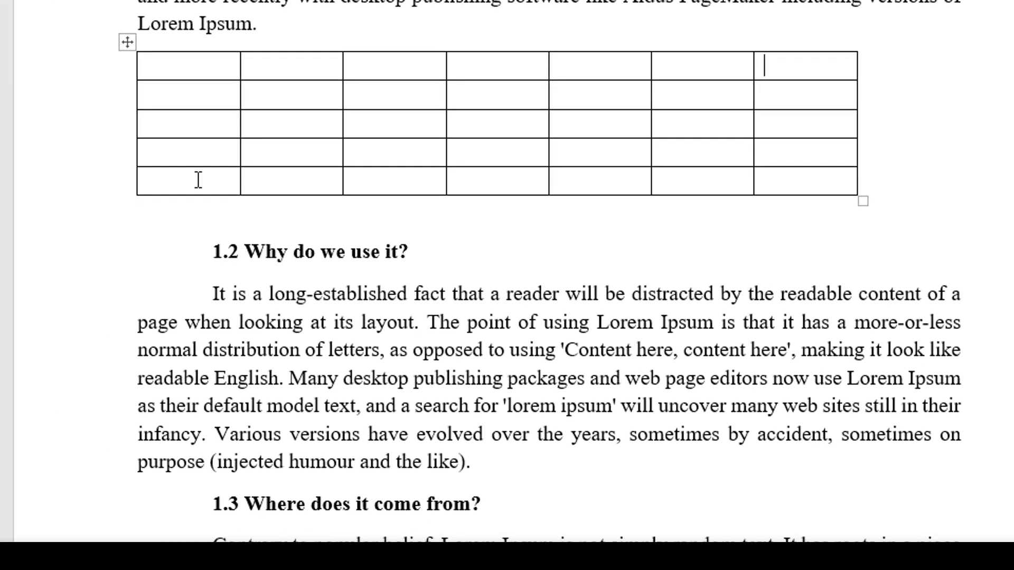
# Step: Insert a row below the table's last row
pyautogui.click(198, 180)
pyautogui.moveTo(119, 203)
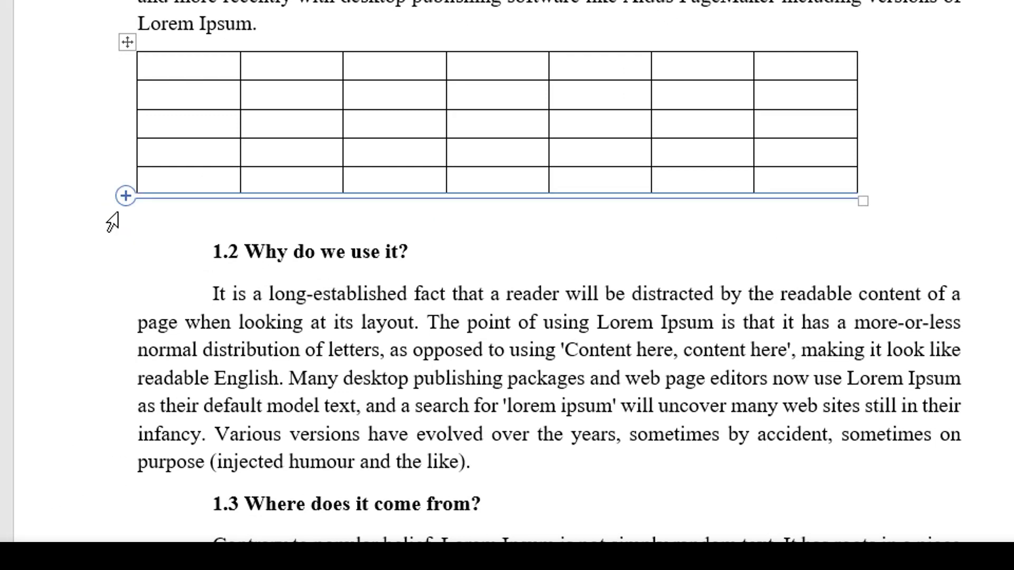
pyautogui.rightClick(184, 181)
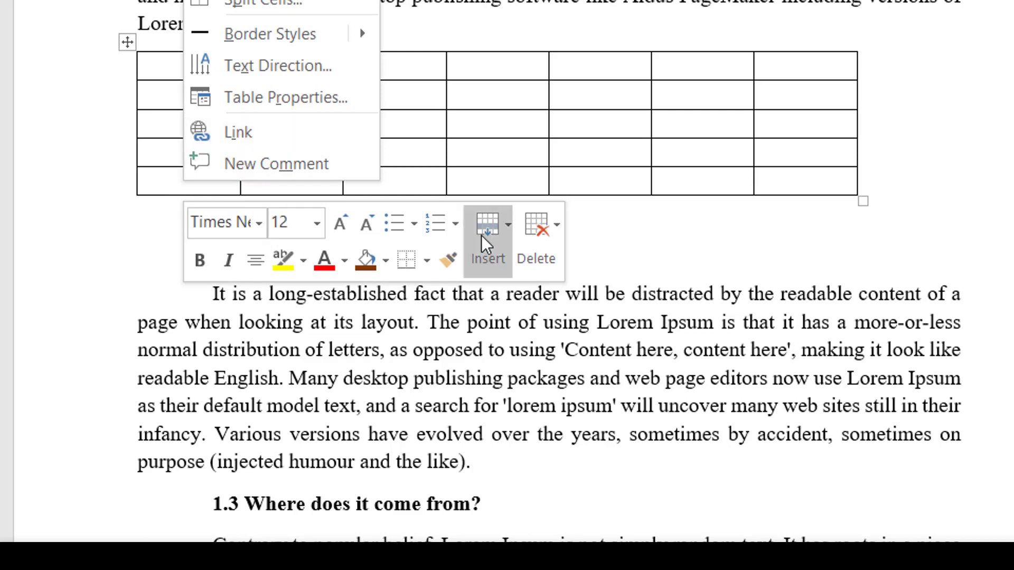
pyautogui.click(502, 230)
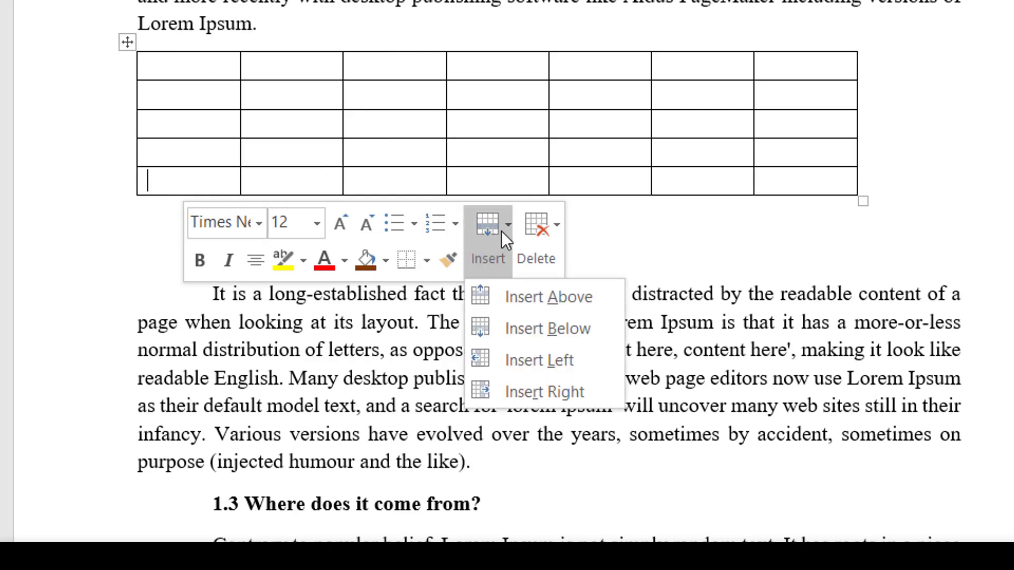
pyautogui.click(531, 325)
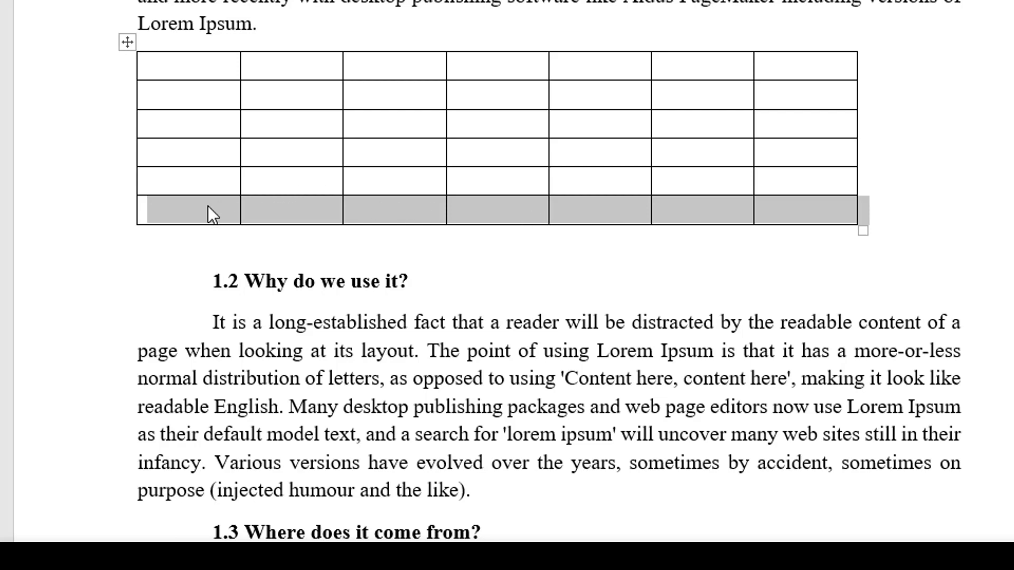
pyautogui.click(271, 175)
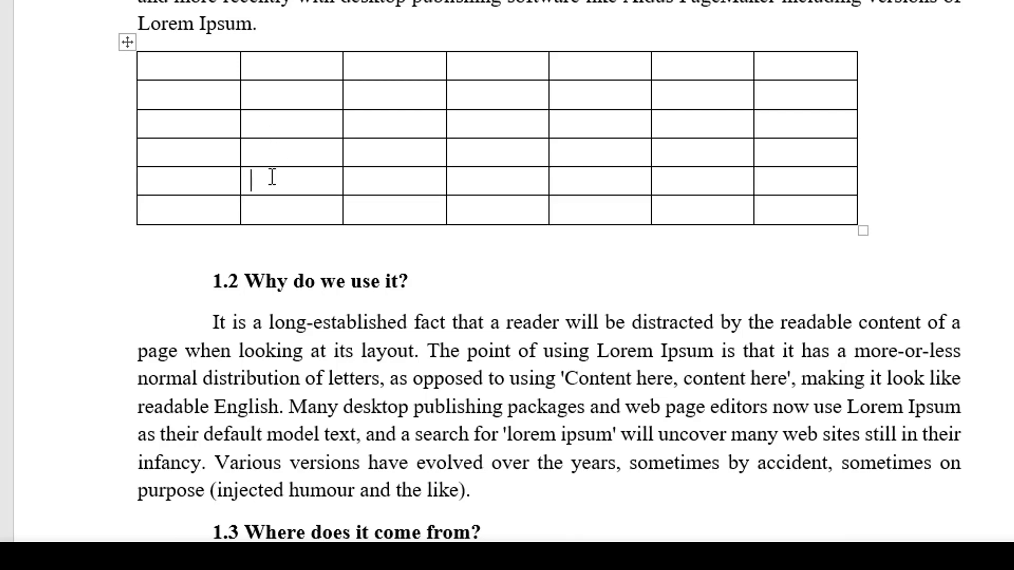
# Step: Delete the newly added bottom row from the table
pyautogui.click(220, 211)
pyautogui.rightClick(181, 214)
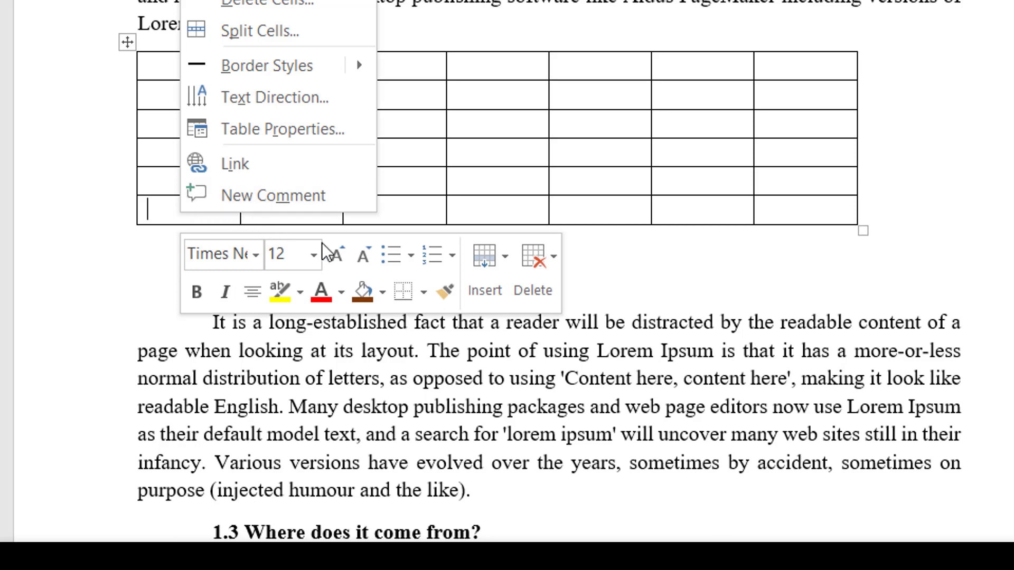
pyautogui.click(536, 260)
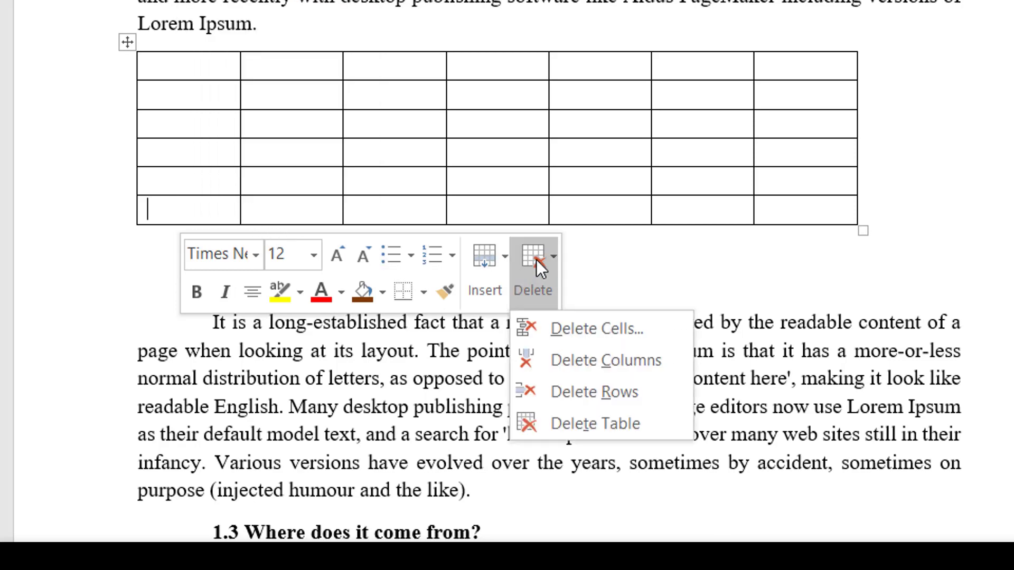
pyautogui.click(595, 391)
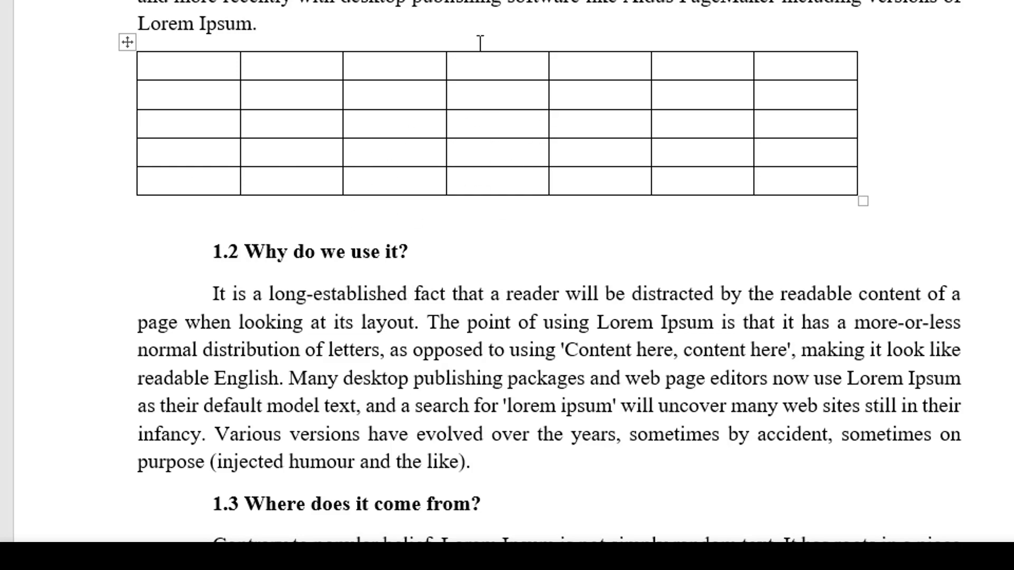
# Step: Centre the whole table horizontally between the page margins
pyautogui.click(493, 23)
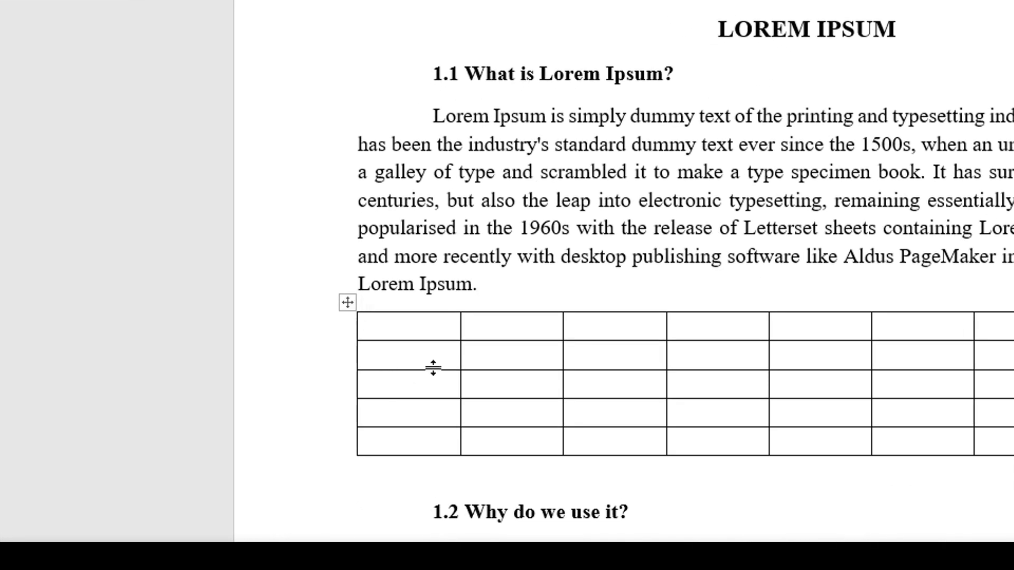
pyautogui.moveTo(343, 320)
pyautogui.click(347, 303)
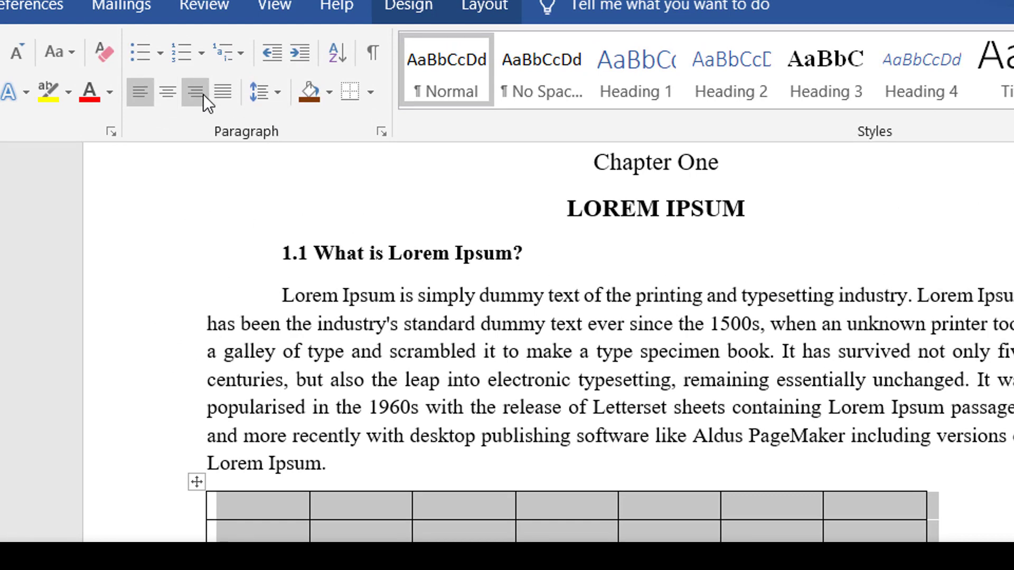
pyautogui.click(166, 91)
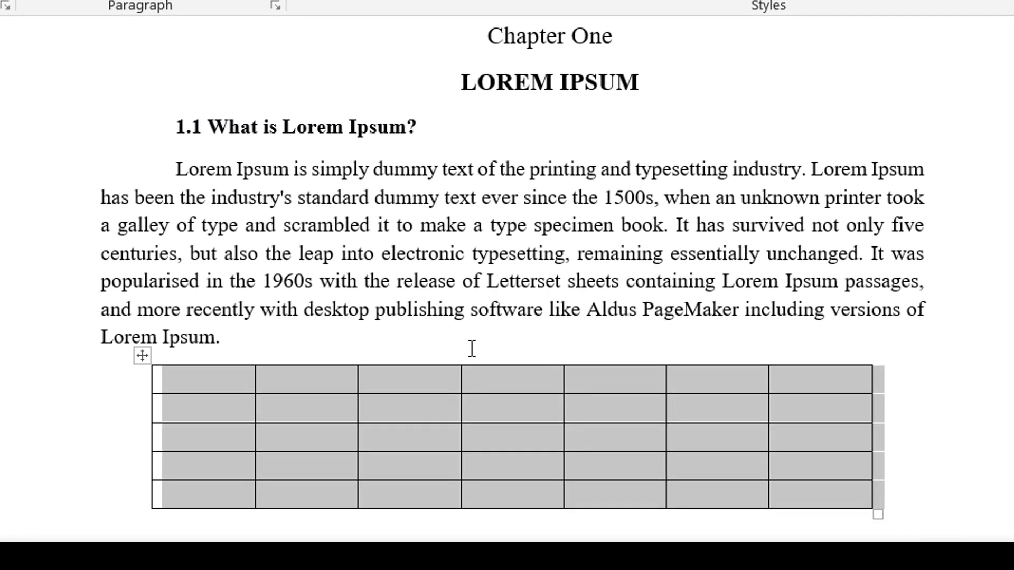
pyautogui.click(491, 471)
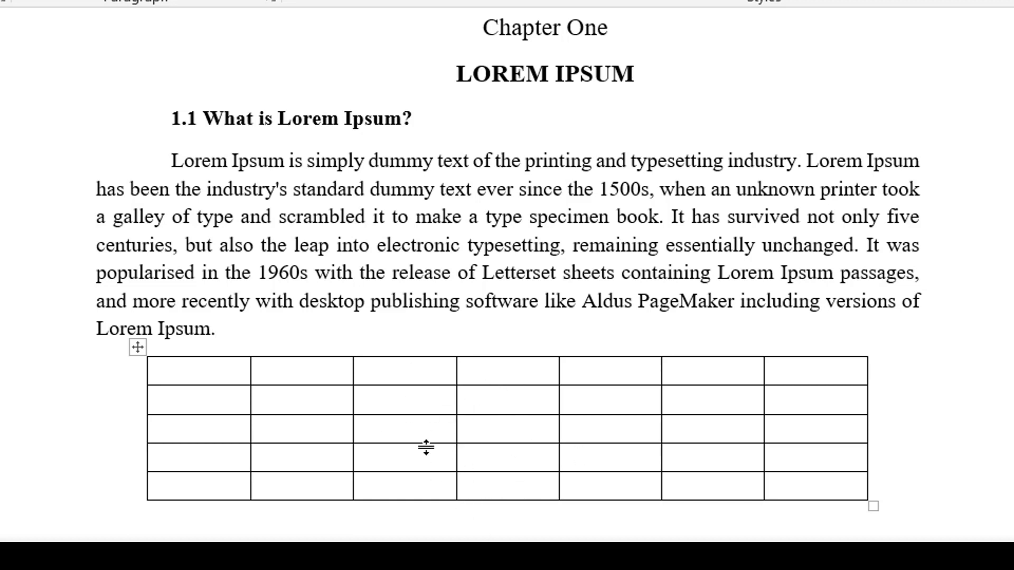
# Step: Browse the table style gallery and preview styles on the whole table, leaving the gallery without applying any
pyautogui.click(137, 347)
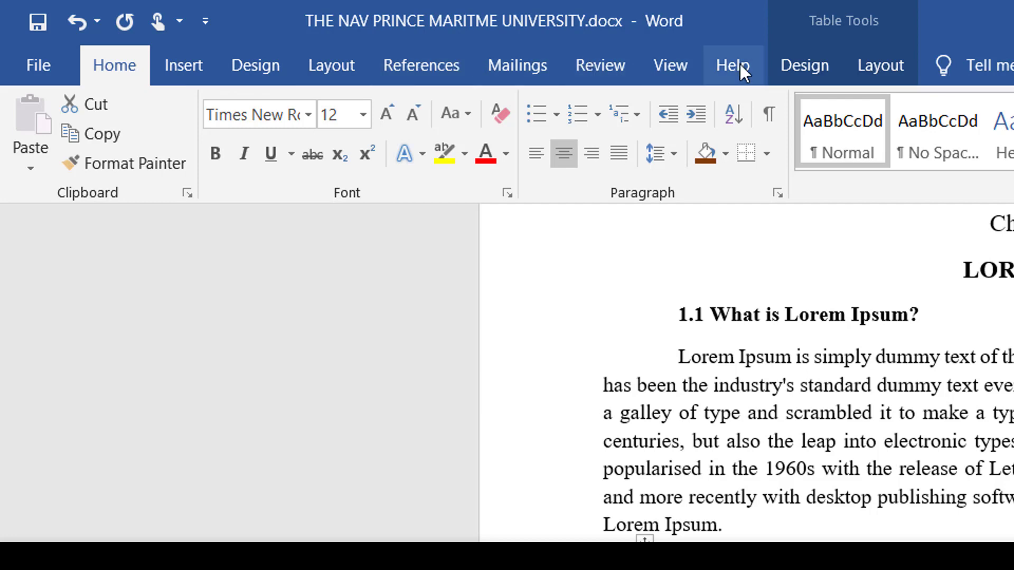
pyautogui.click(809, 65)
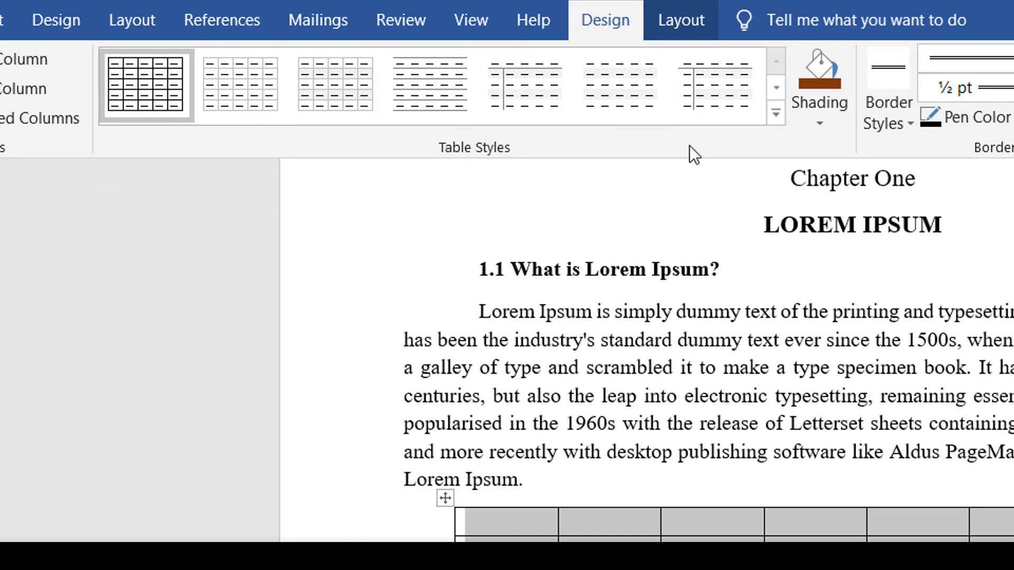
pyautogui.click(776, 114)
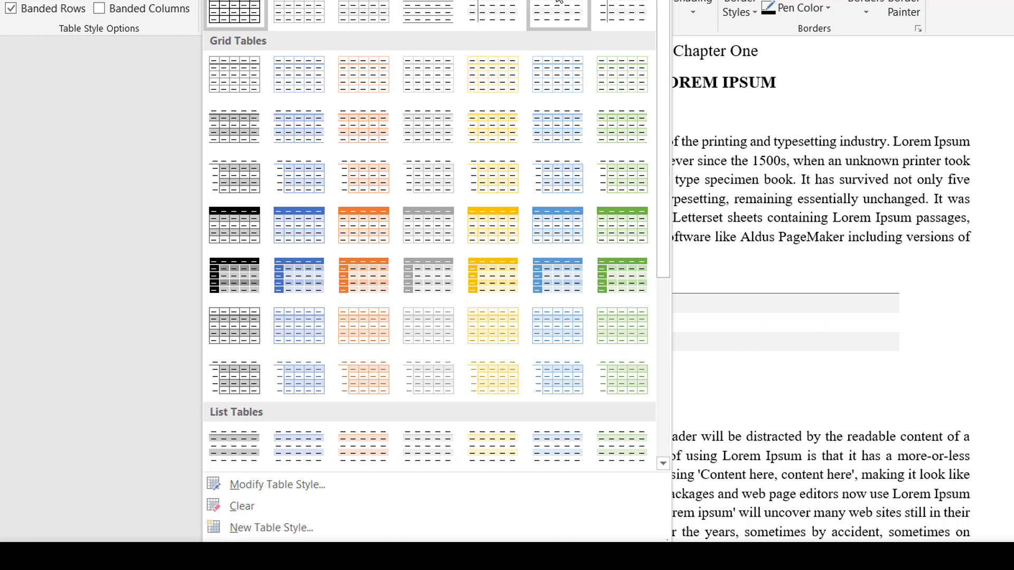
pyautogui.press('Escape')
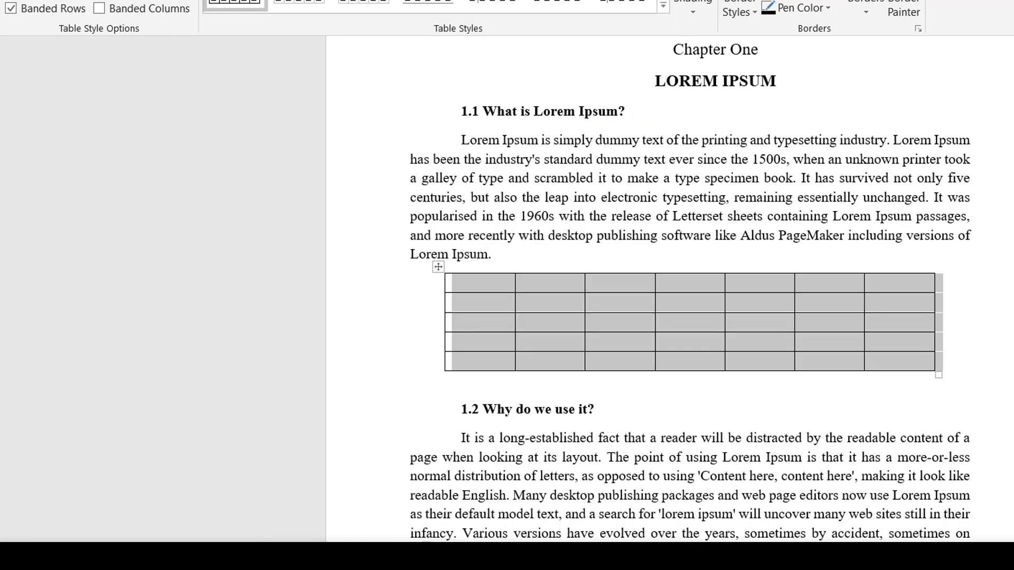
pyautogui.click(632, 322)
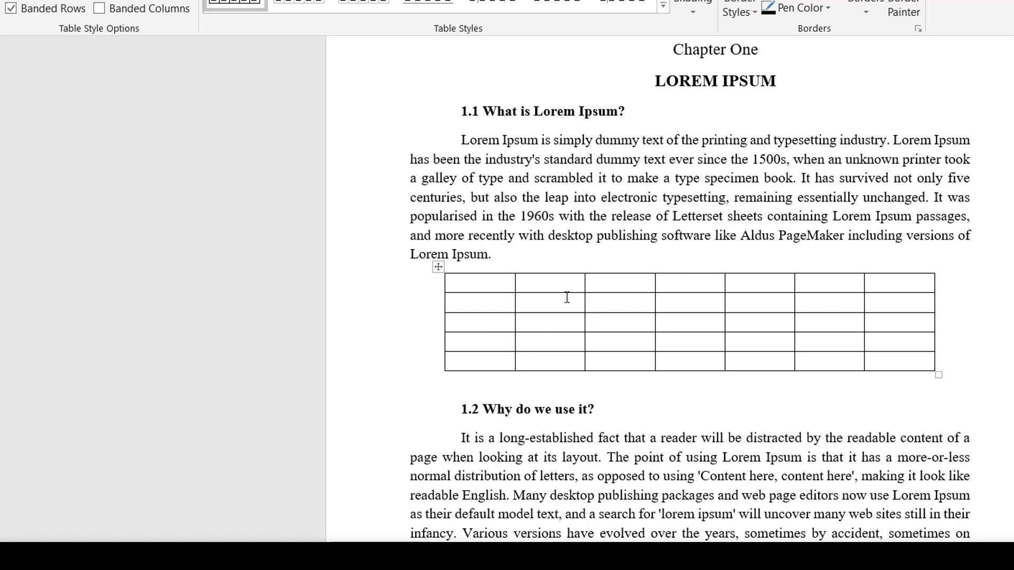
# Step: Delete the entire table below section 1.1
pyautogui.click(439, 267)
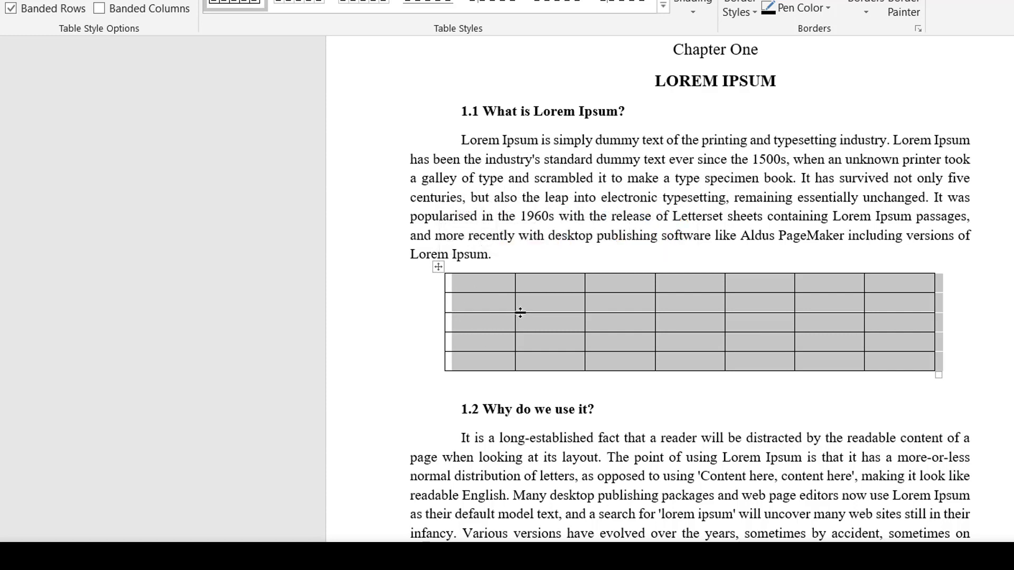
pyautogui.click(548, 305)
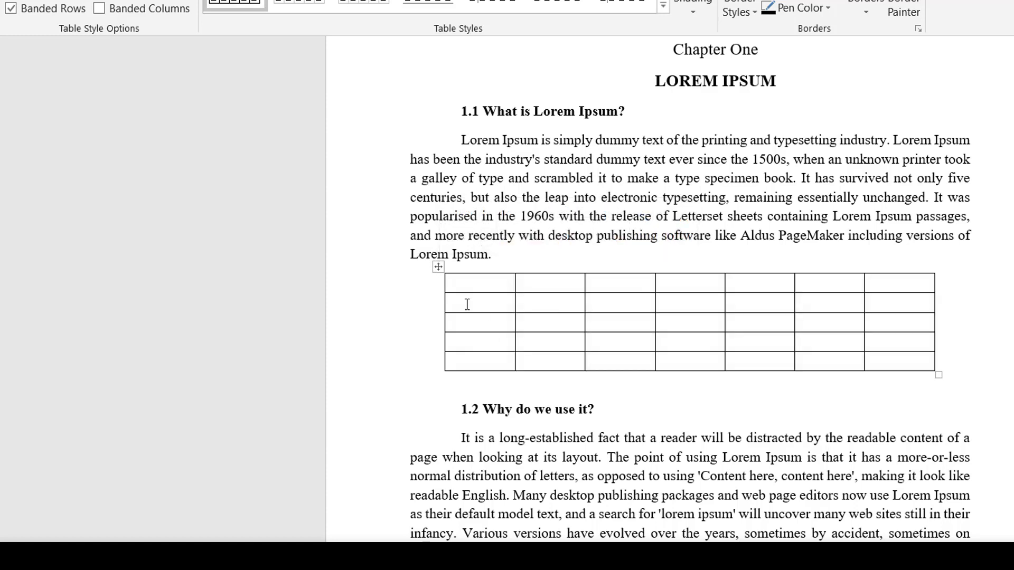
pyautogui.click(438, 268)
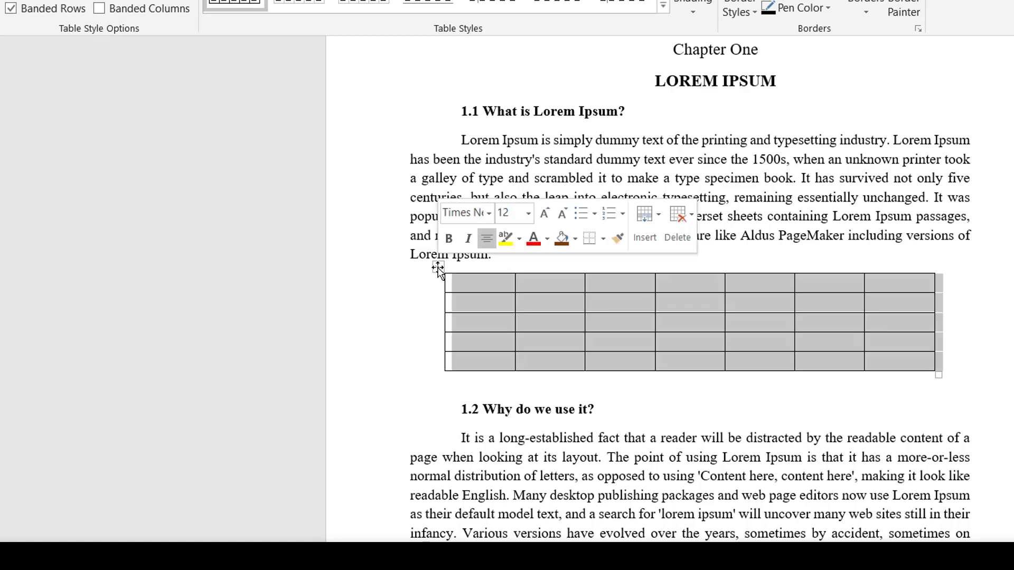
pyautogui.click(680, 221)
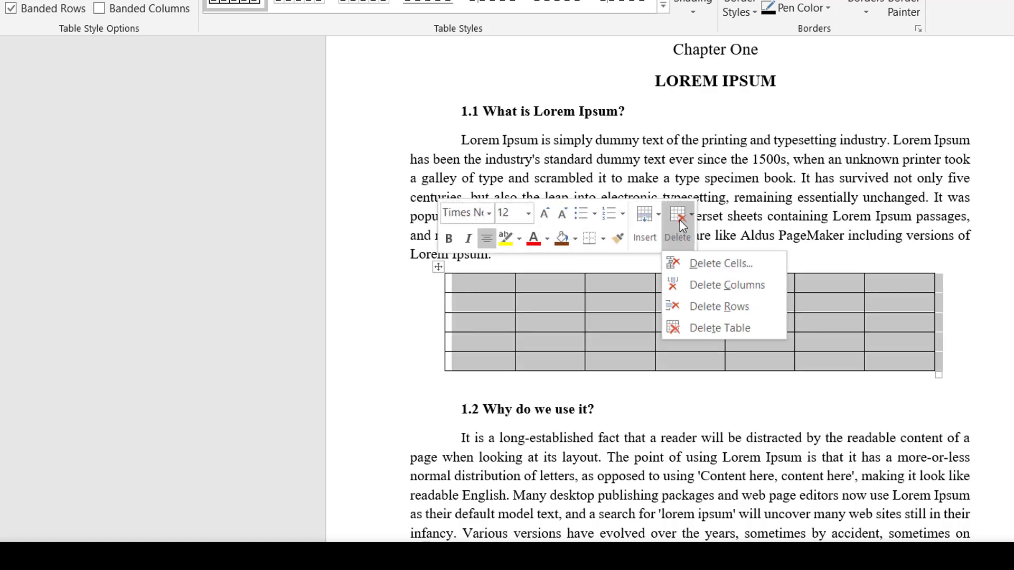
pyautogui.click(715, 329)
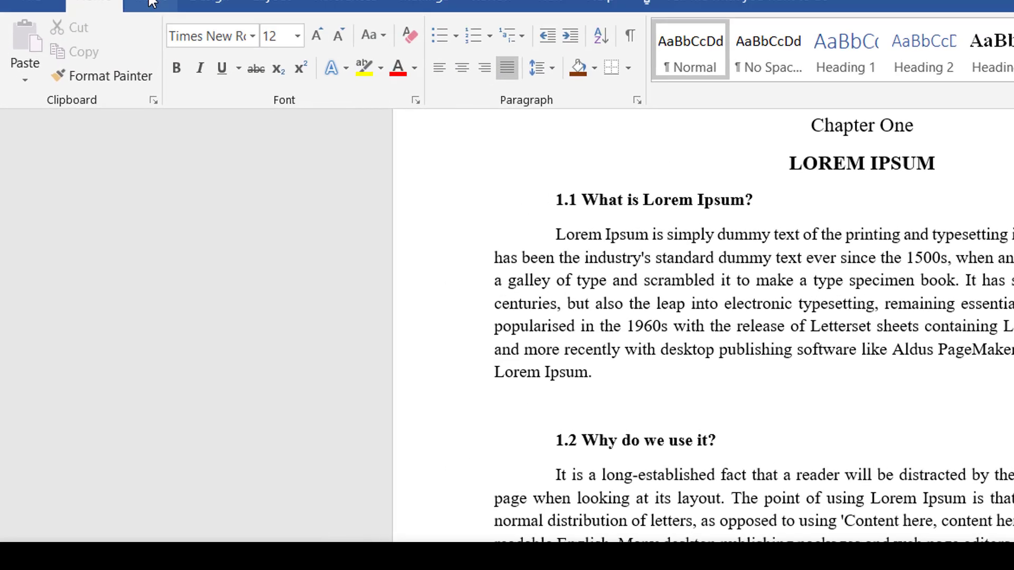
# Step: Insert a table with three columns and four rows below the section 1.1 paragraph
pyautogui.click(183, 64)
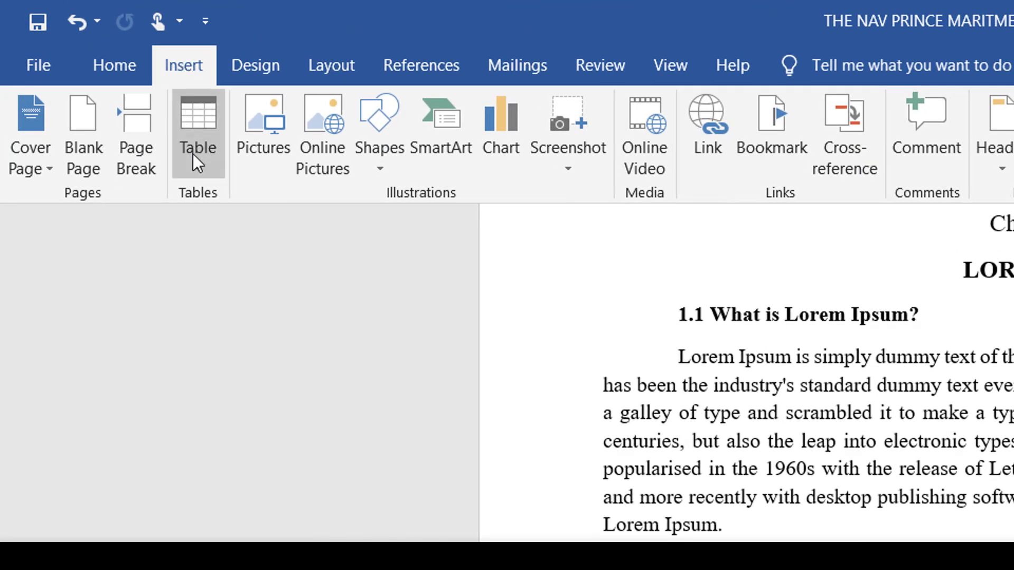
pyautogui.click(192, 154)
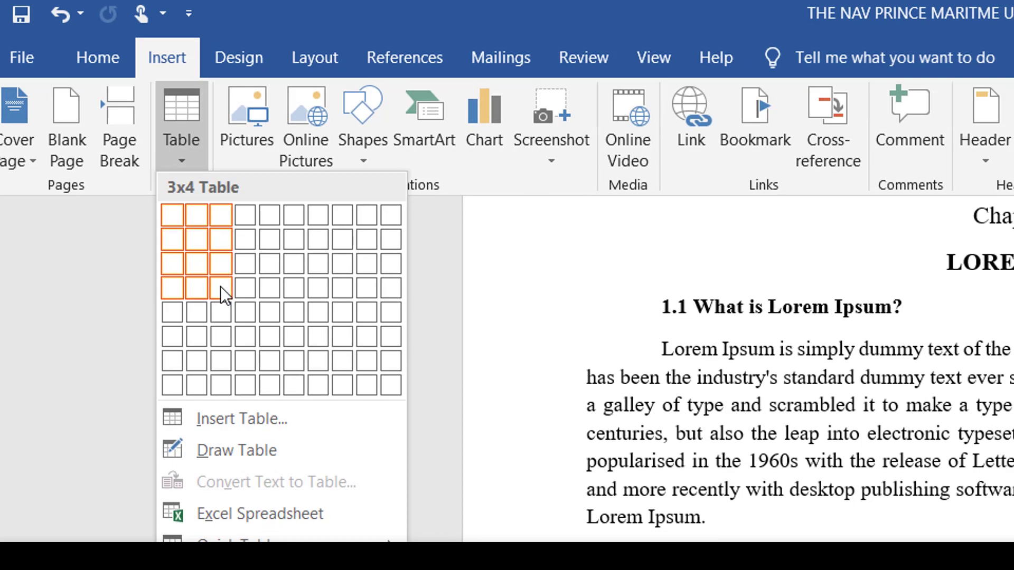
pyautogui.click(237, 294)
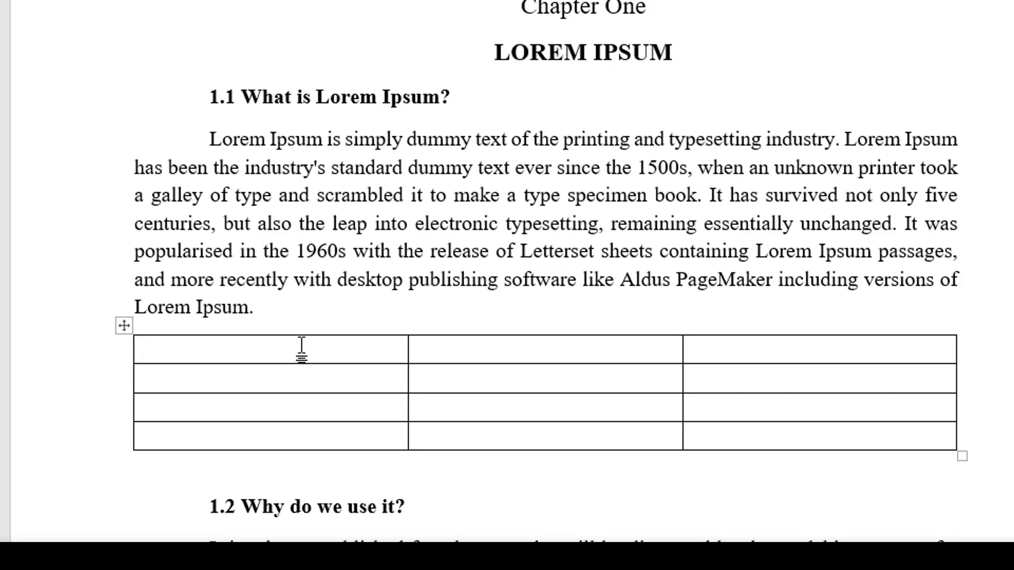
# Step: Enter CHAPTER in the first cell of the table's top row and move to the second cell
pyautogui.write('CHAP')
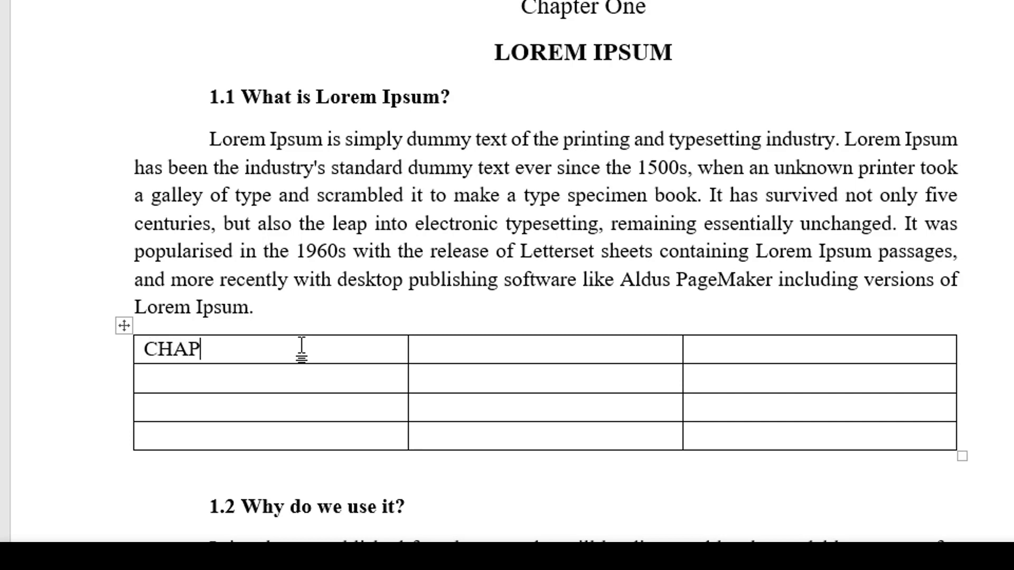
pyautogui.write('TER')
pyautogui.click(556, 356)
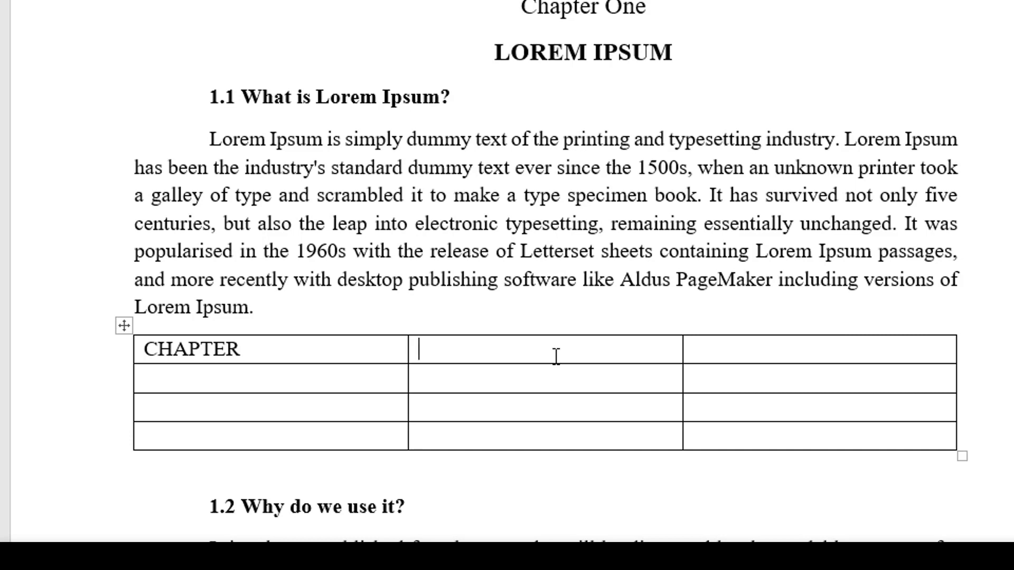